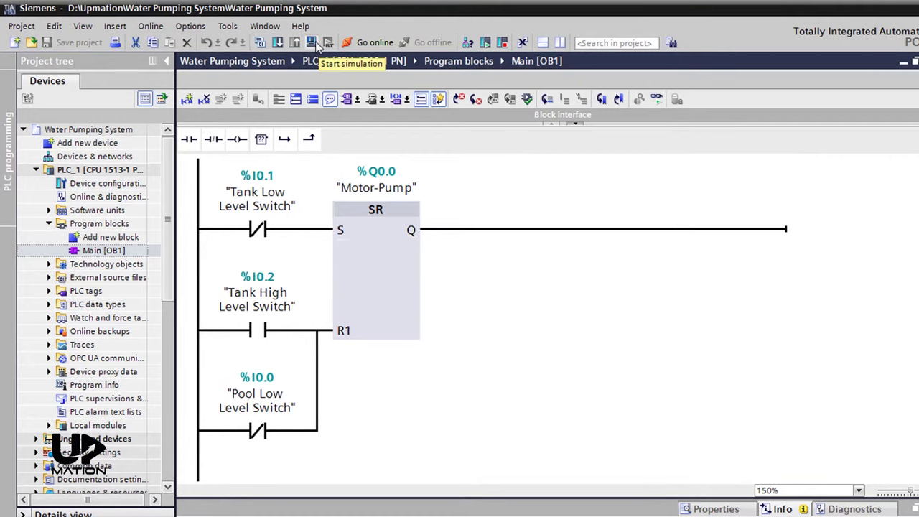
- Start PLCSIM, find the simulated PLC at 192.168.0.1 and reach PLC_1's load preview
left_click(313, 43)
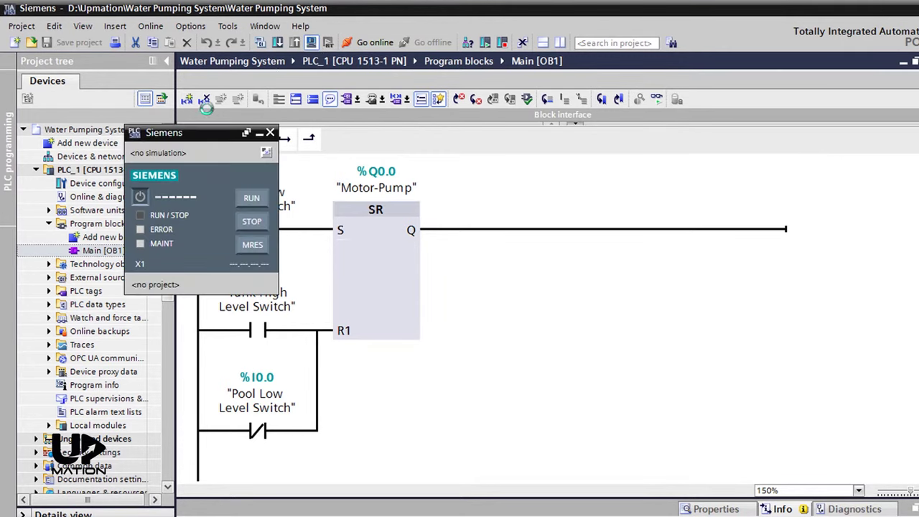
left_click_drag(183, 128, 79, 136)
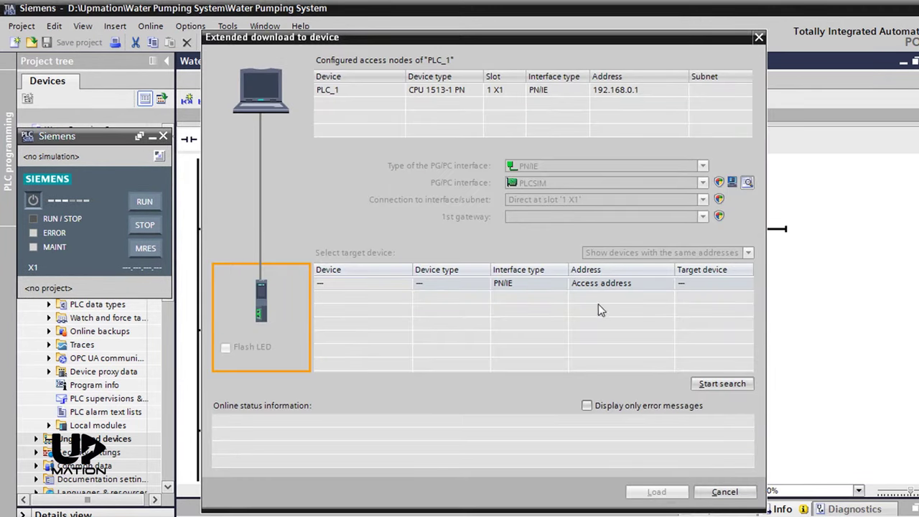
left_click(706, 383)
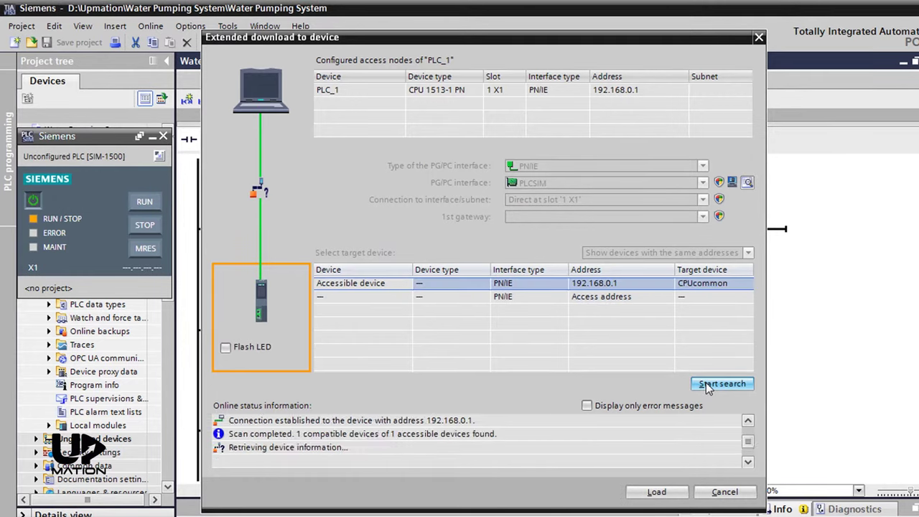
left_click(655, 492)
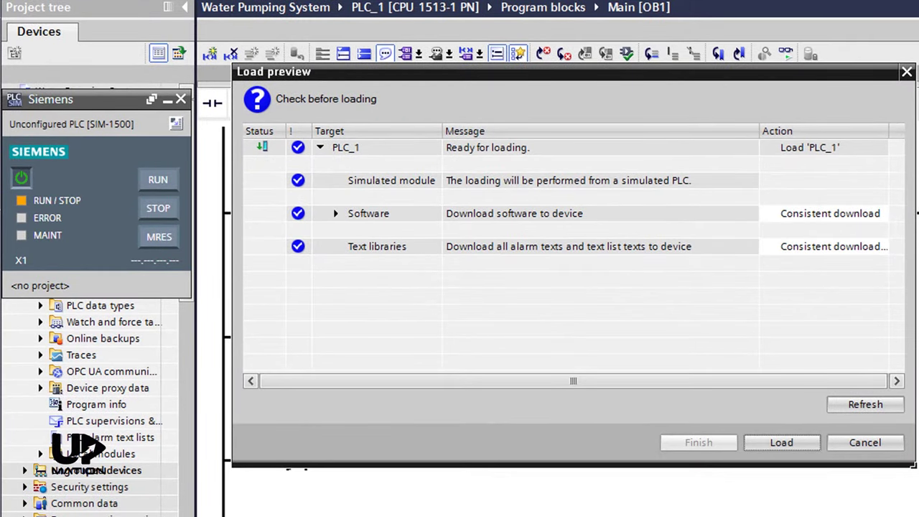
- Set the software action to Consistent download and load the program
left_click(882, 213)
left_click(884, 214)
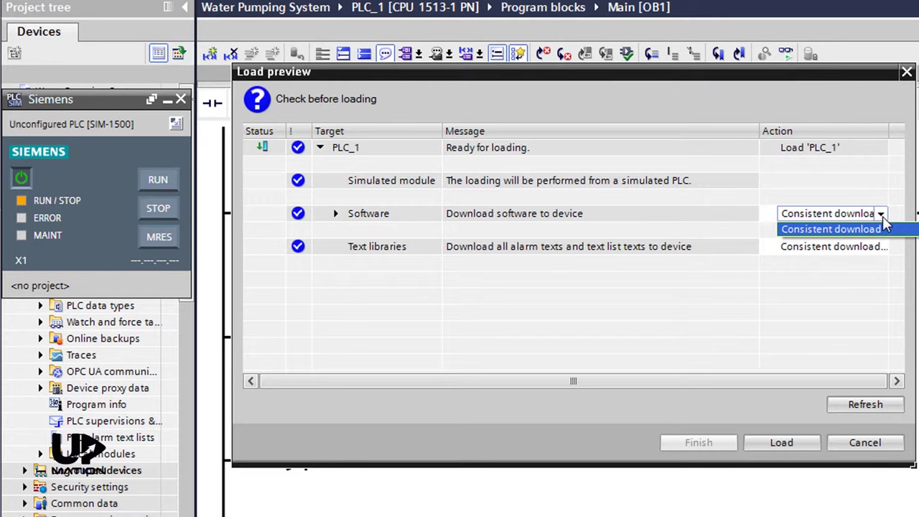
left_click(885, 228)
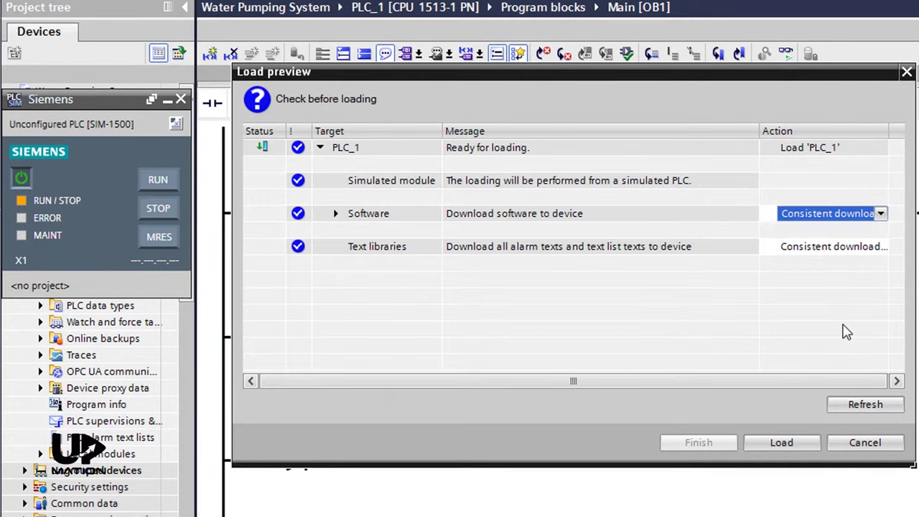
left_click(791, 442)
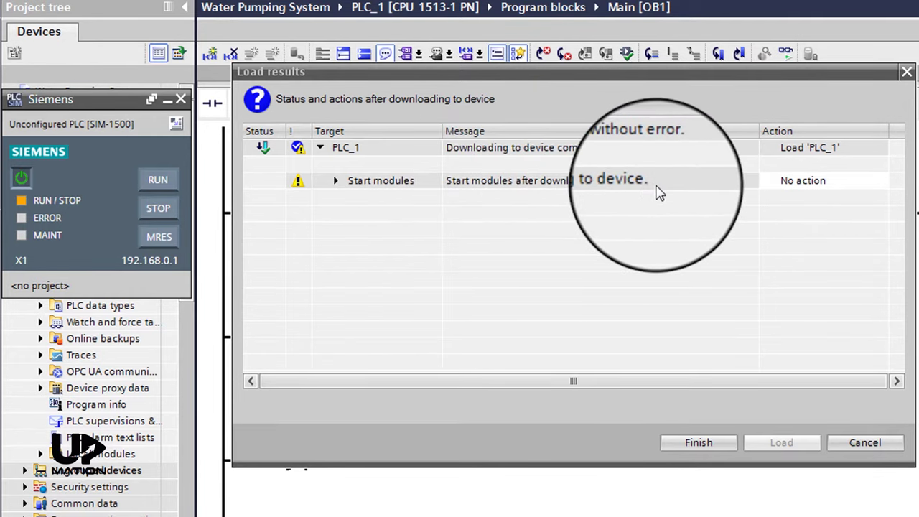
- Choose Start module after download, finish, and move the simulator panel off the project tree
left_click(879, 181)
left_click(880, 180)
left_click(833, 208)
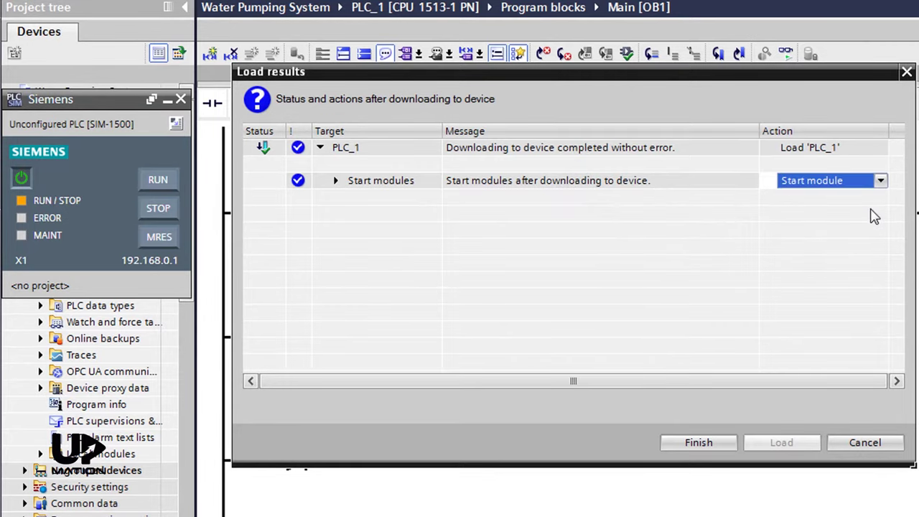
left_click(726, 442)
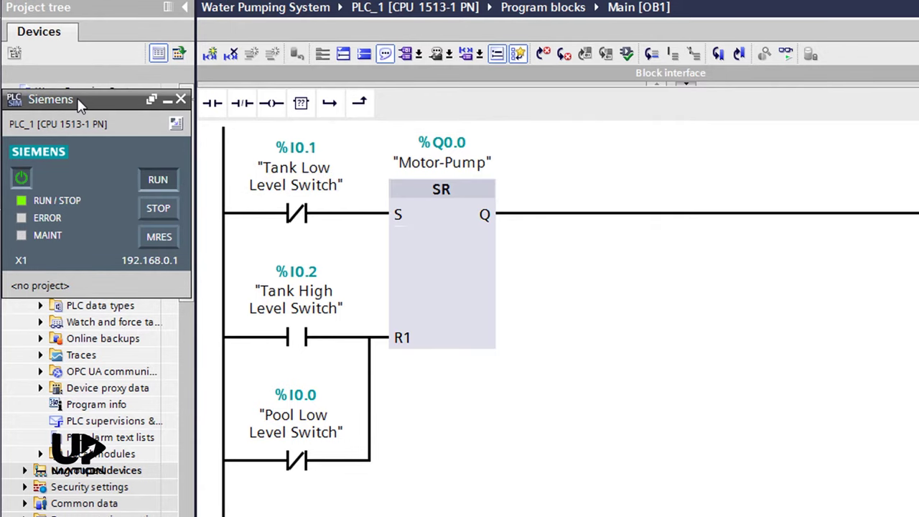
left_click_drag(83, 100, 534, 119)
- Minimize the PLCSIM panel, refocus TIA Portal and select PLC_1 in the project tree
left_click(620, 118)
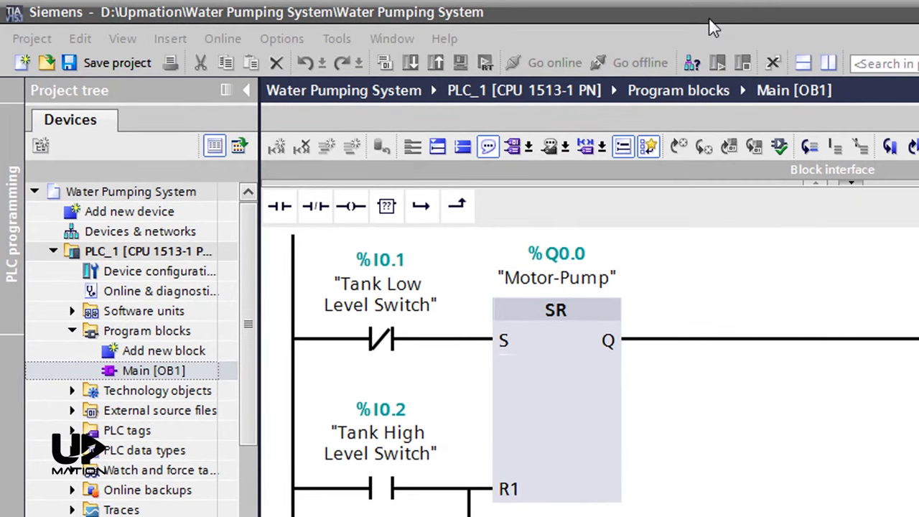
left_click(713, 22)
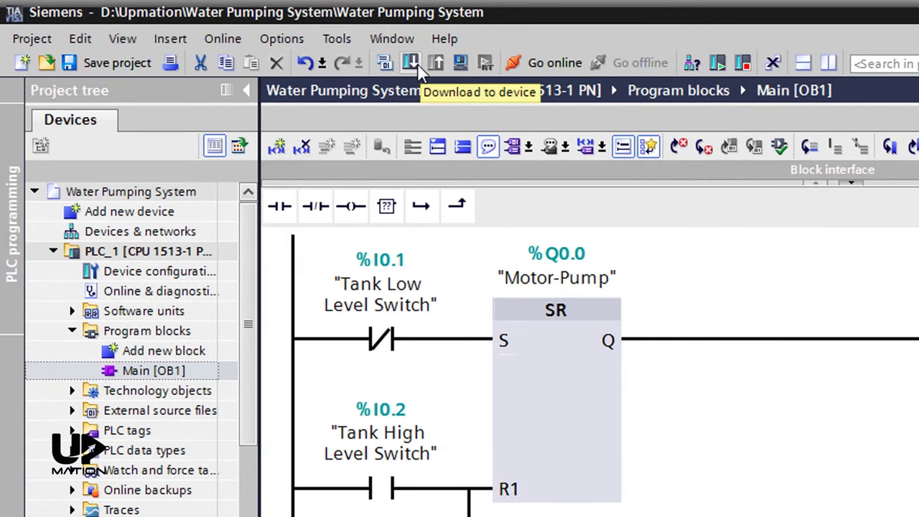
left_click(244, 42)
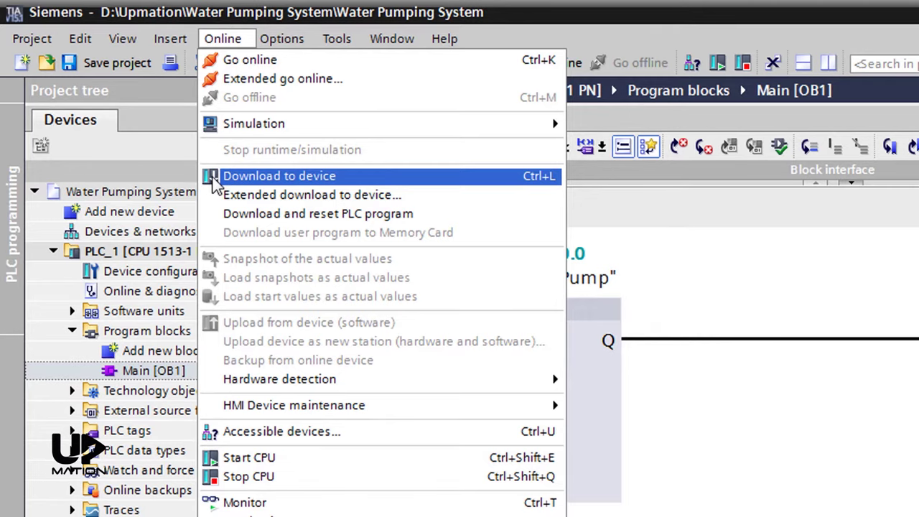
left_click(230, 37)
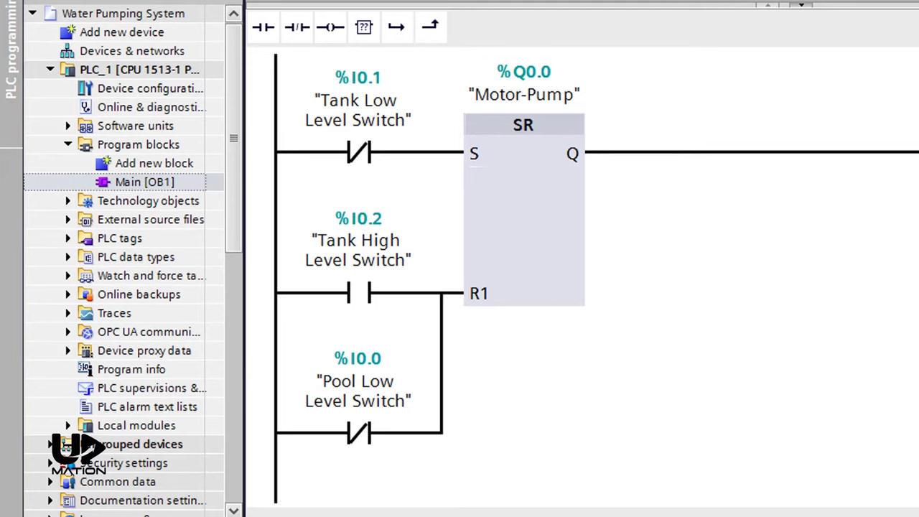
left_click(215, 72)
- Download only PLC_1's hardware configuration to the simulated PLC
right_click(215, 72)
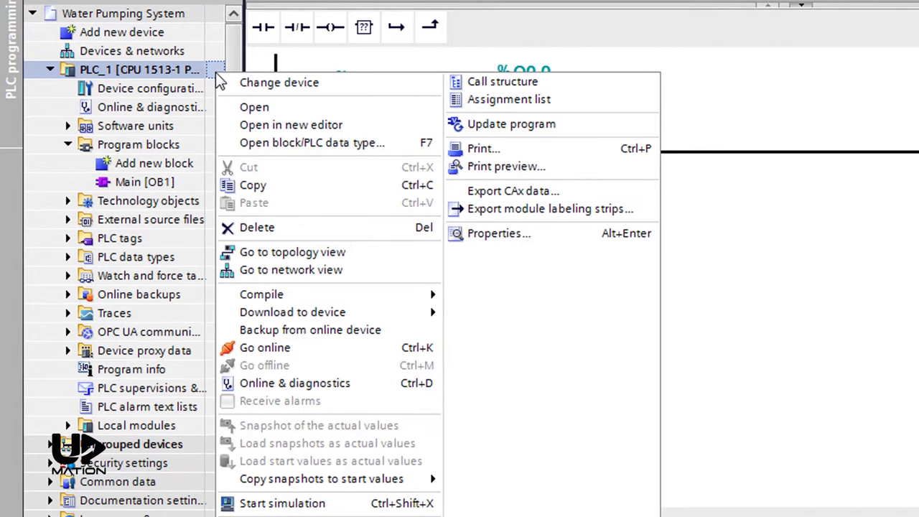
mouse_move(304, 313)
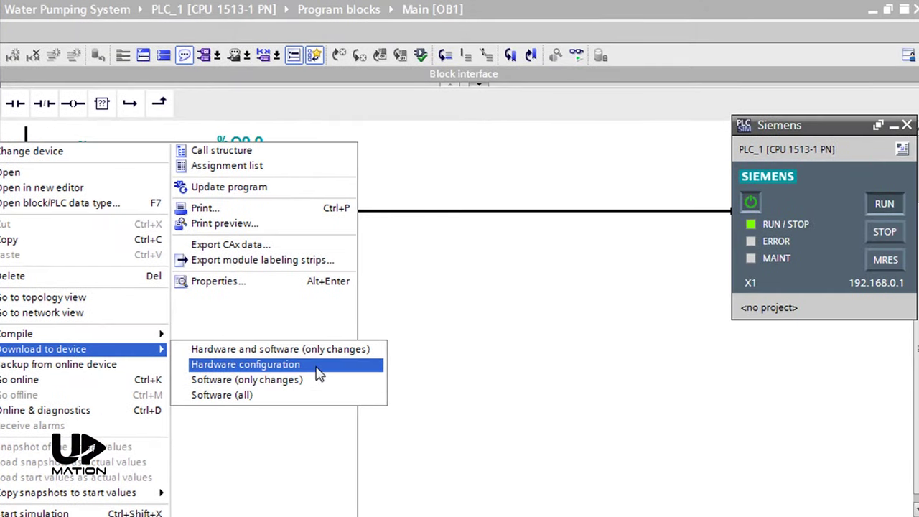
left_click(318, 365)
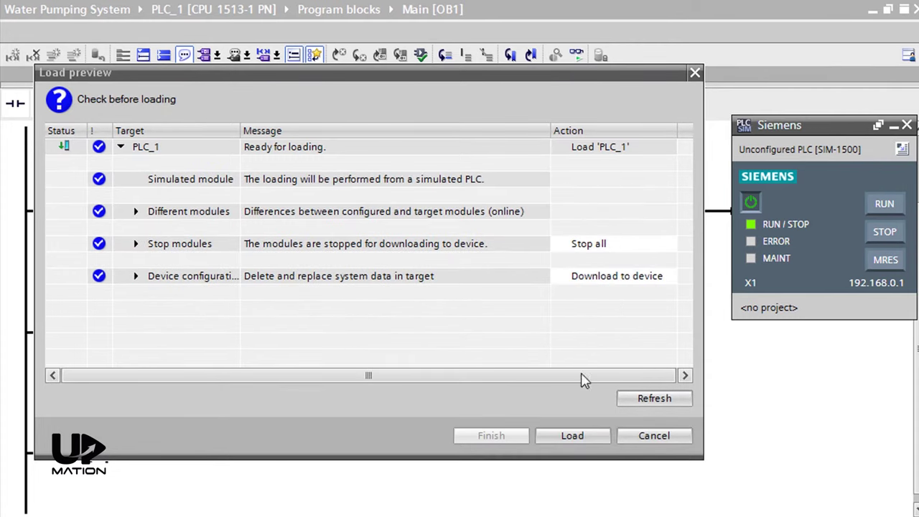
left_click(562, 439)
left_click(525, 440)
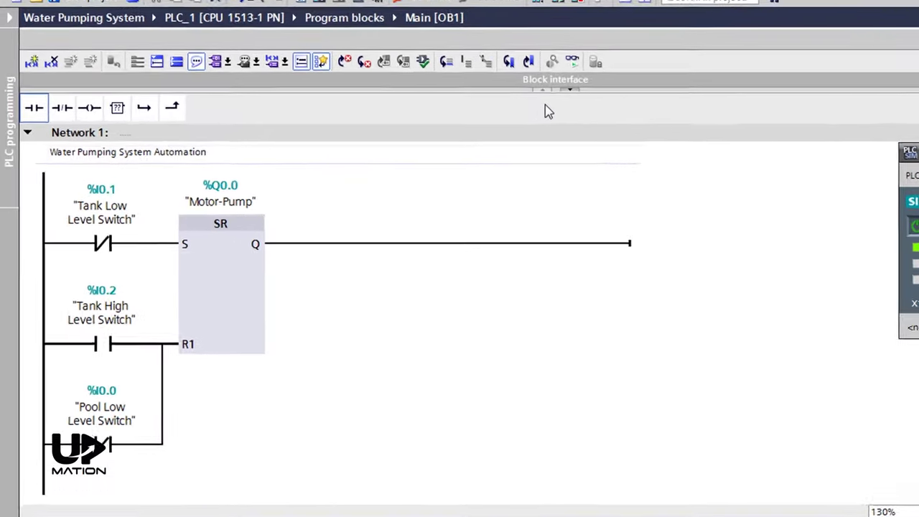
- Turn on live monitoring of the Main [OB1] ladder rung
left_click(589, 63)
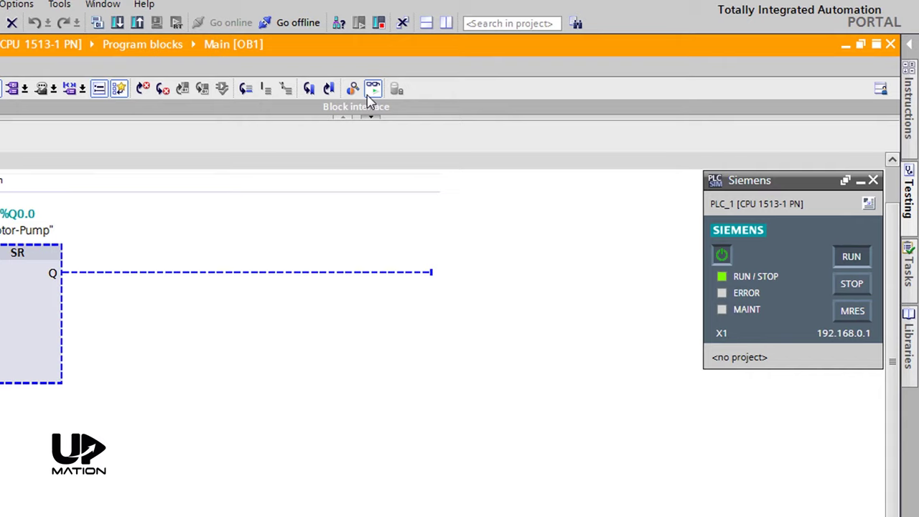
- Create a new PLCSIM project named 'Water Pumping System' in project view
left_click(870, 202)
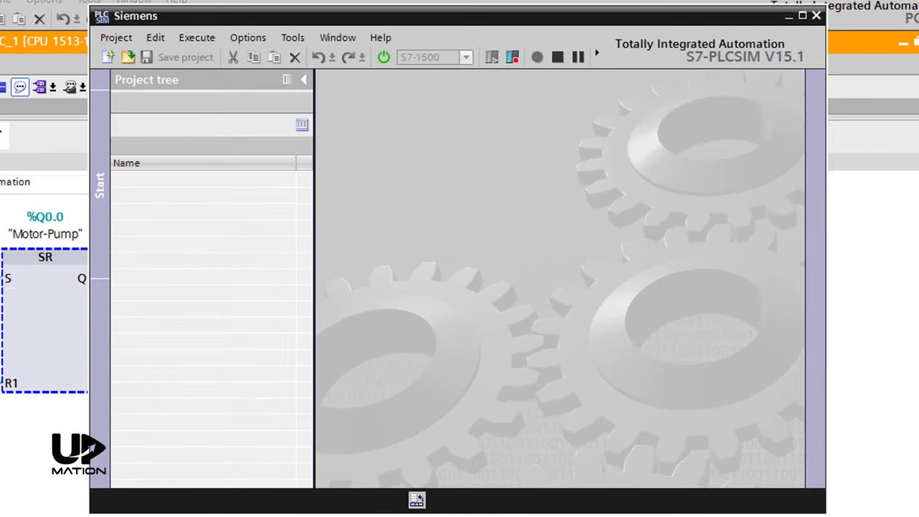
left_click(108, 59)
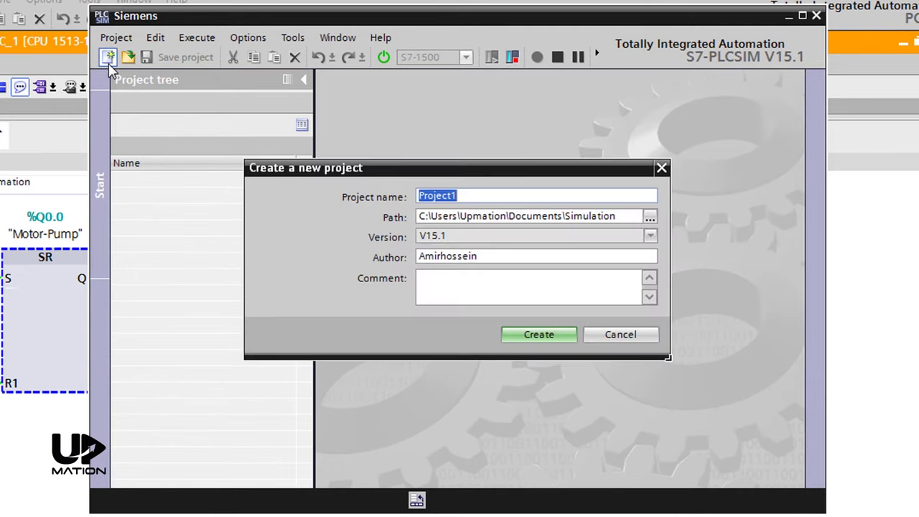
type("Water Pumping System")
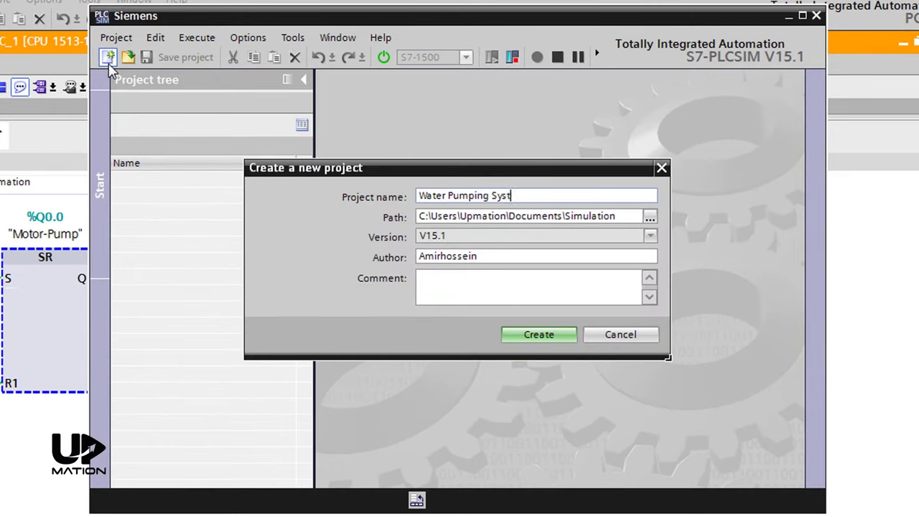
left_click(506, 334)
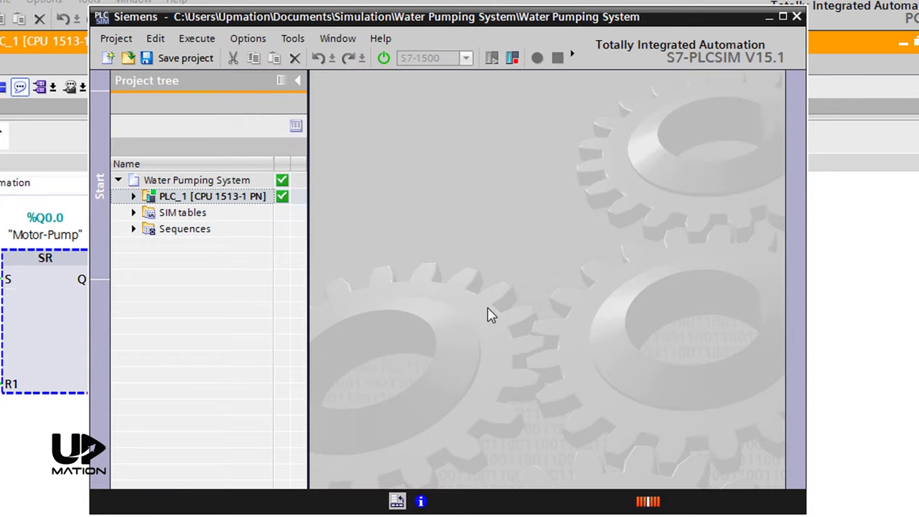
- Expand the SIM tables folder and open SIM table_1
left_click(237, 213)
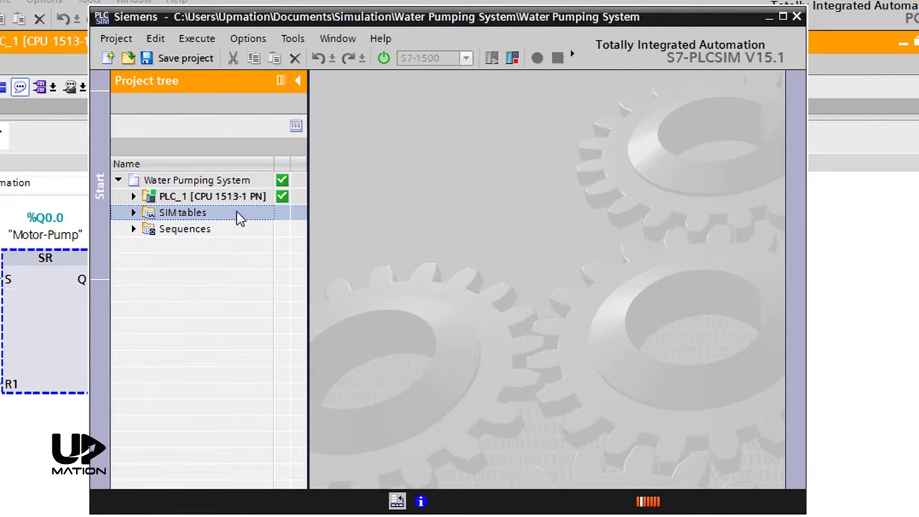
left_click(132, 213)
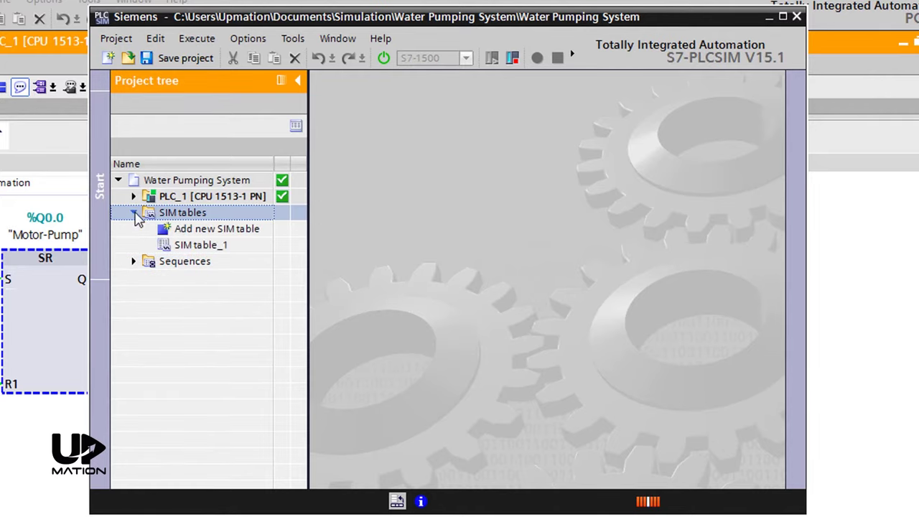
double_click(243, 251)
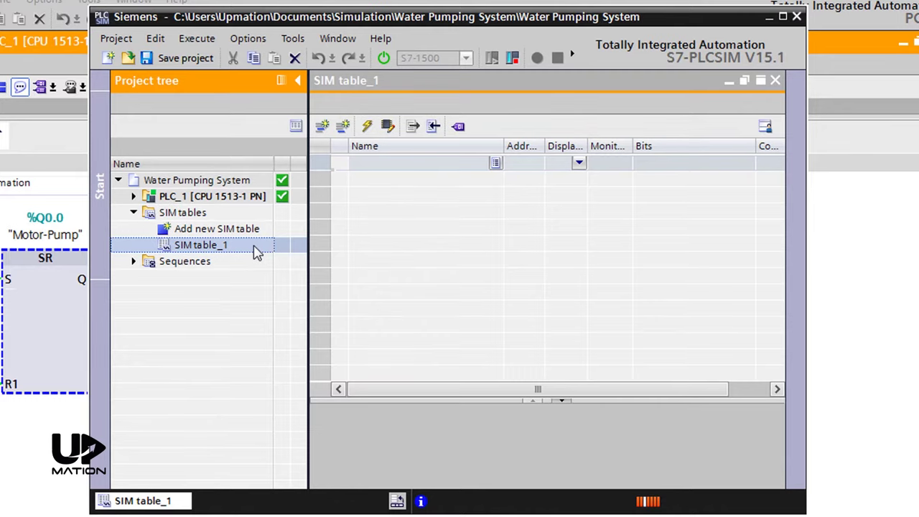
- Load the project tags into SIM table_1 and float it above the ladder editor
left_click(455, 135)
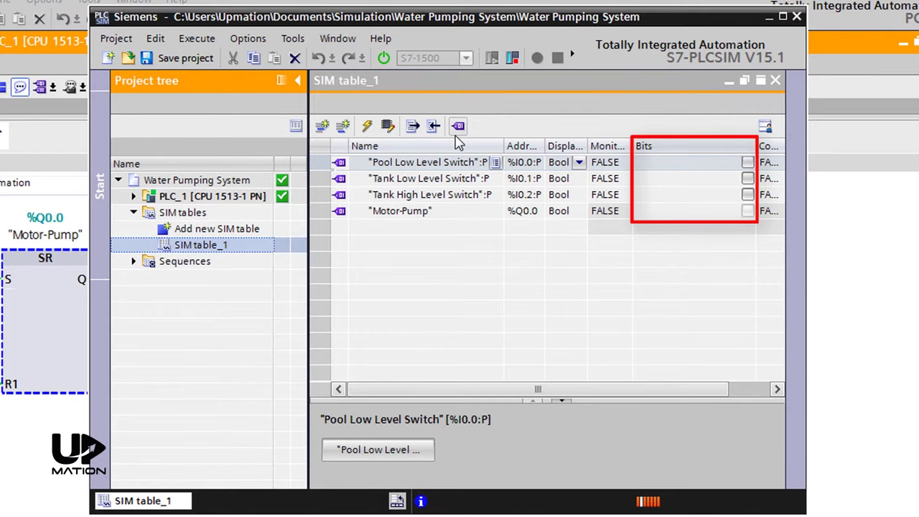
left_click(744, 82)
left_click_drag(480, 48, 688, 94)
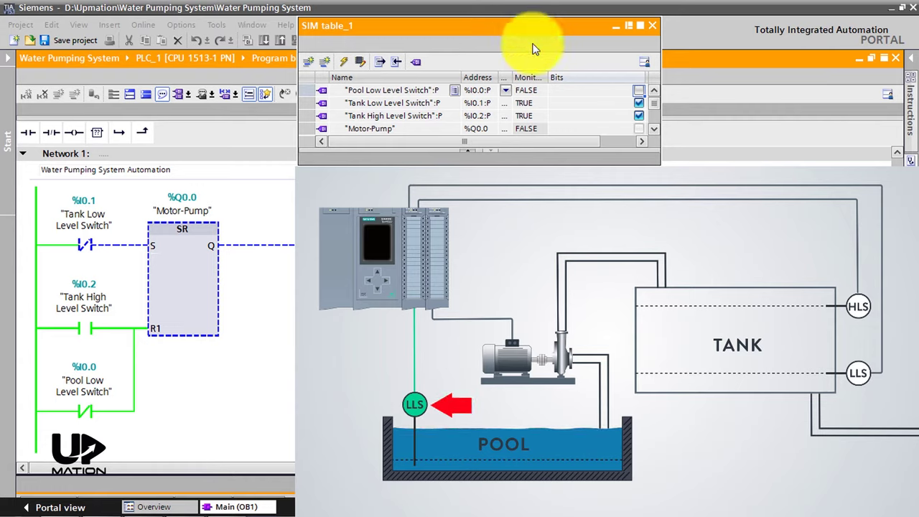
- Set Pool Low on, clear Tank Low and Tank High, then set Tank Low and Tank High on
left_click(639, 91)
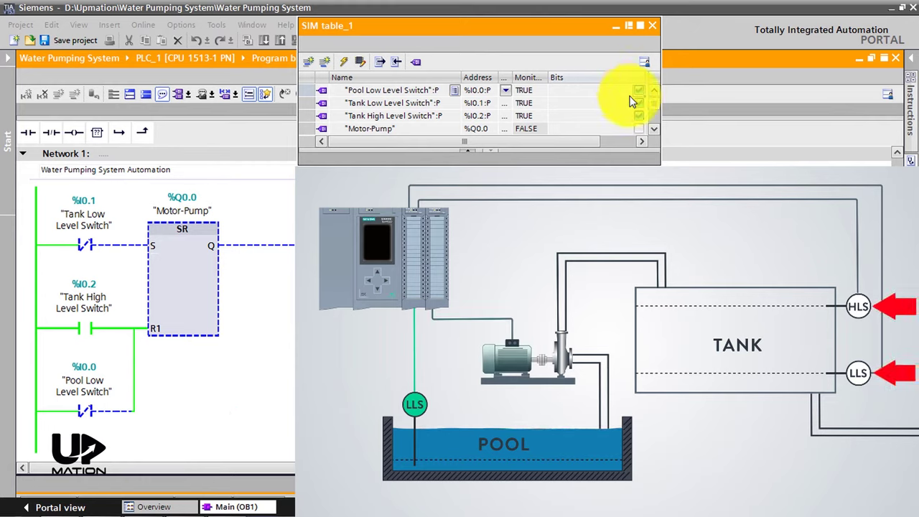
left_click(638, 102)
left_click(639, 116)
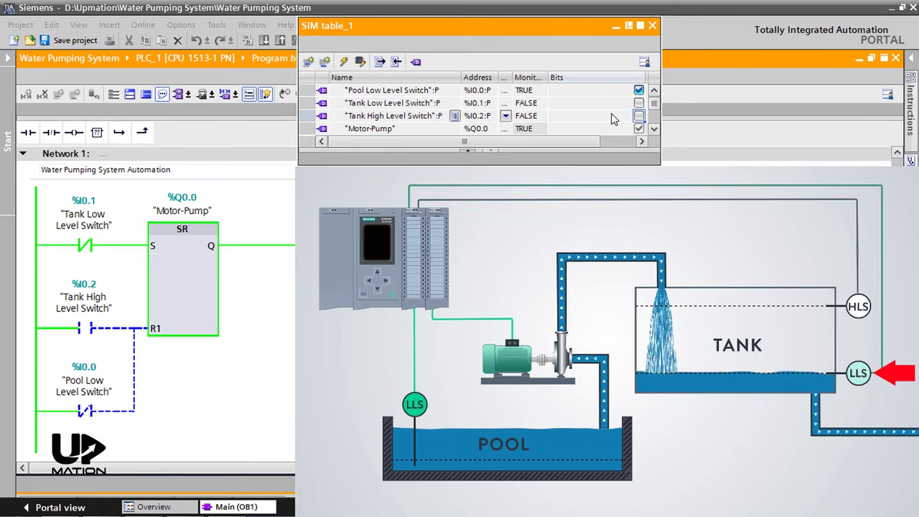
left_click(612, 109)
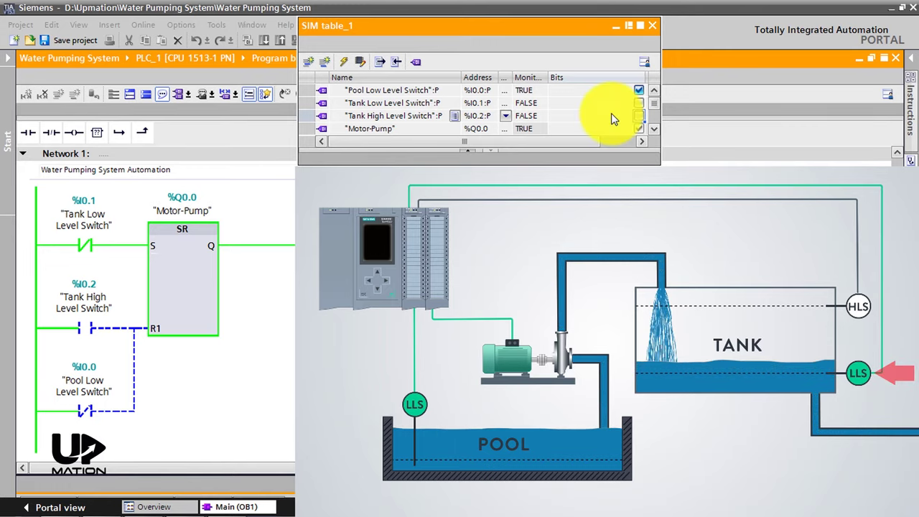
left_click(621, 103)
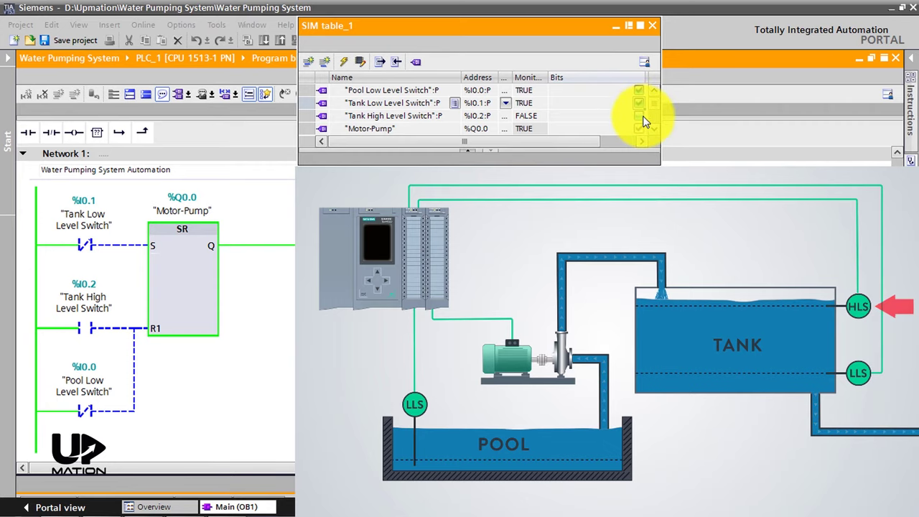
left_click(638, 116)
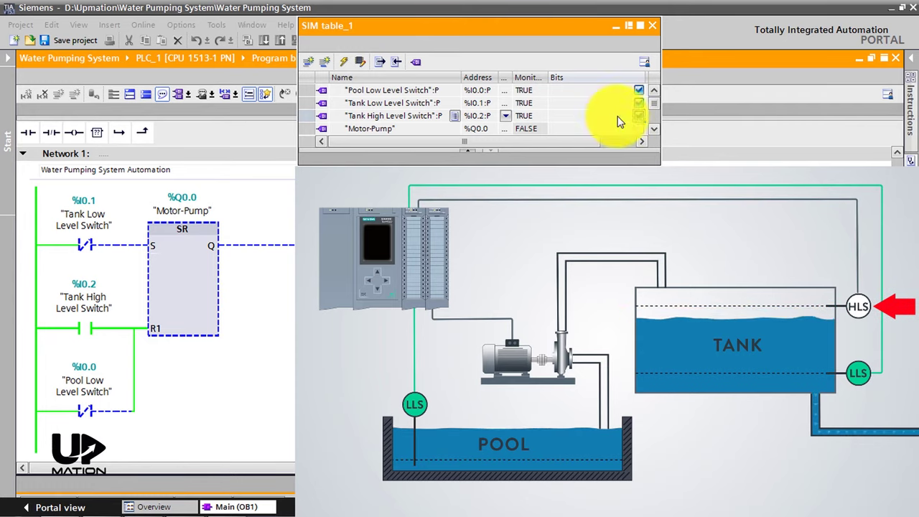
- Clear the Tank High, then the Tank Low Level Switch bits so Motor-Pump restarts
left_click(638, 116)
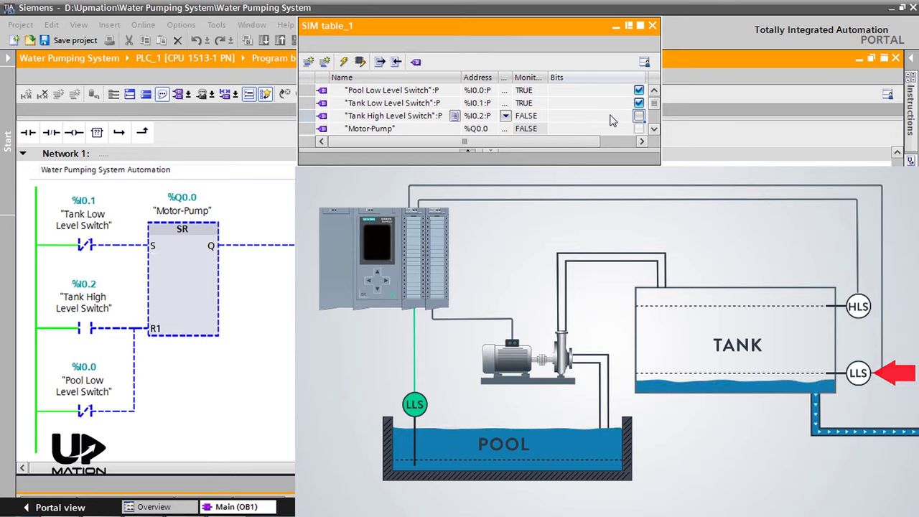
left_click(638, 103)
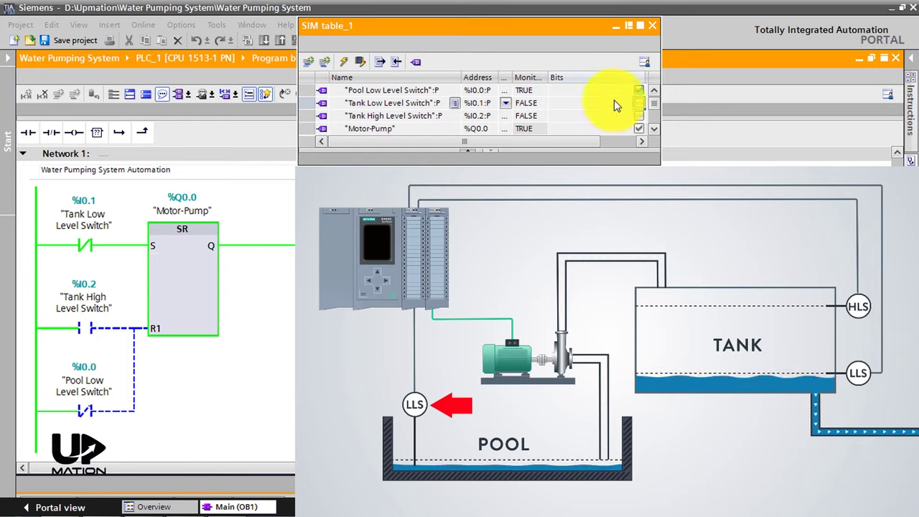
- Clear the Pool Low Level Switch bit so Motor-Pump switches off
left_click(637, 90)
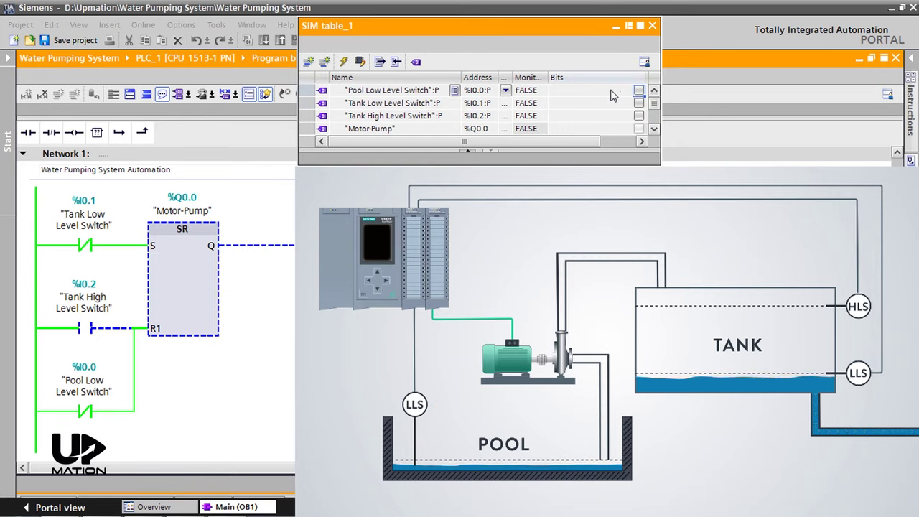